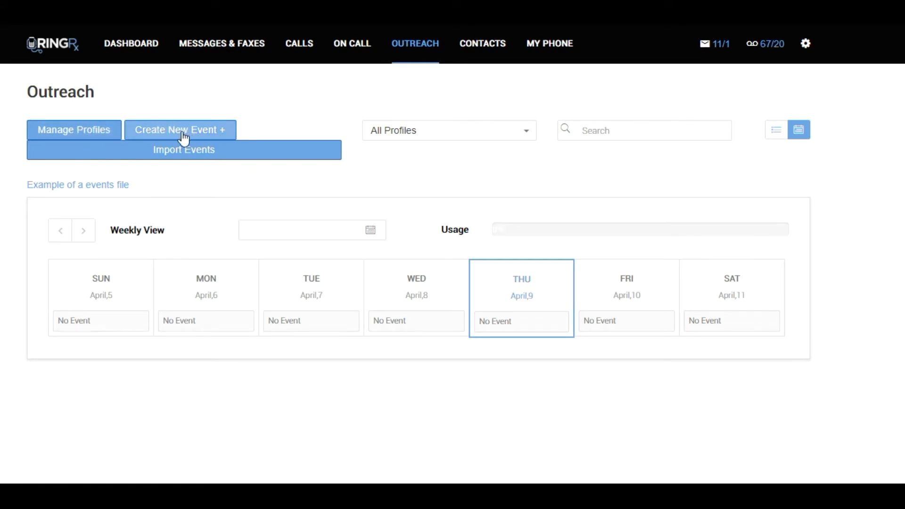
Open the Appointment Reminder outreach profile for editing and look over its voice settings.
click(79, 137)
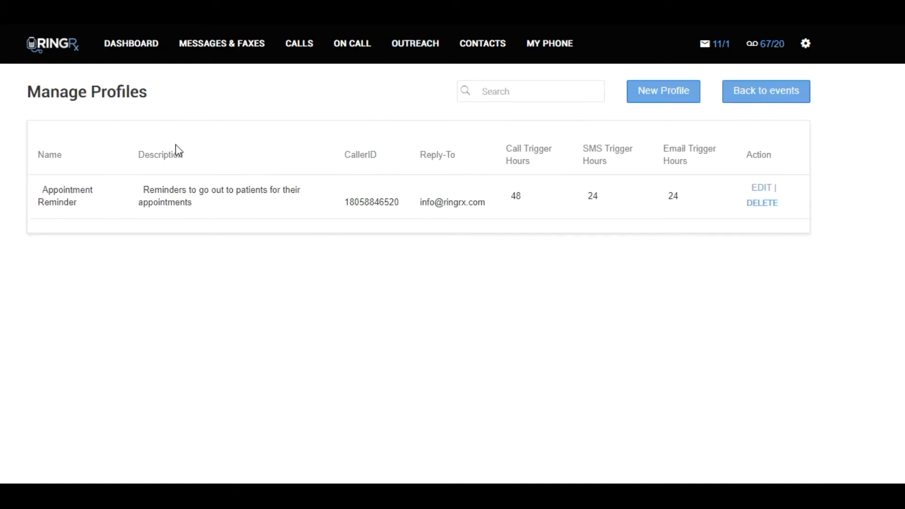
click(757, 190)
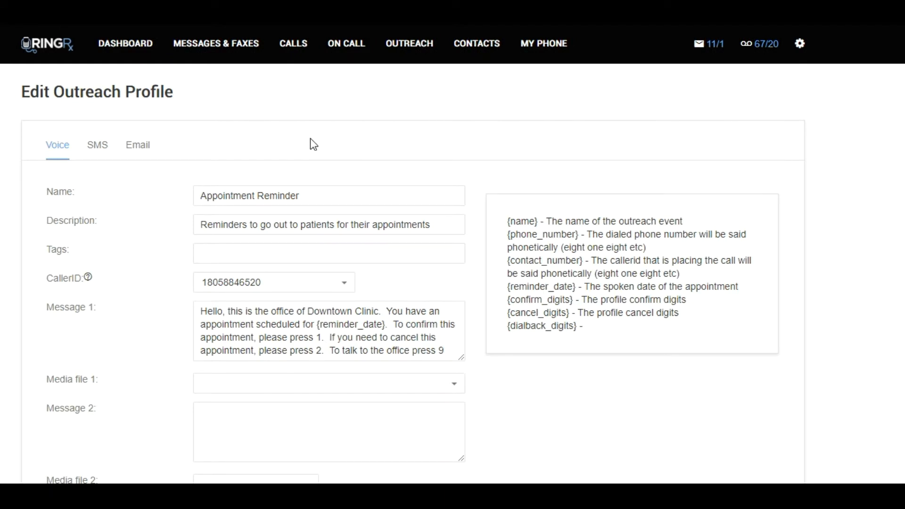
scroll(309, 141, down, 2)
scroll(309, 141, up, 2)
scroll(413, 275, down, 1)
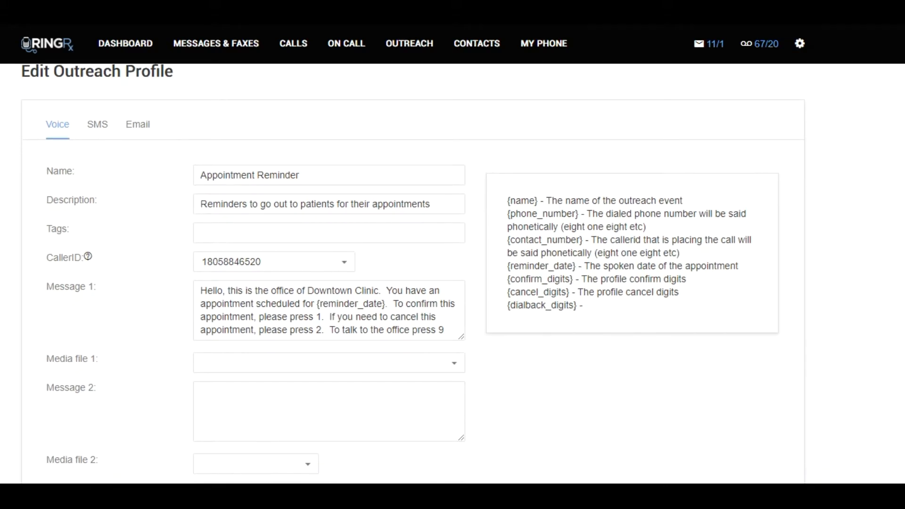
scroll(414, 274, down, 1)
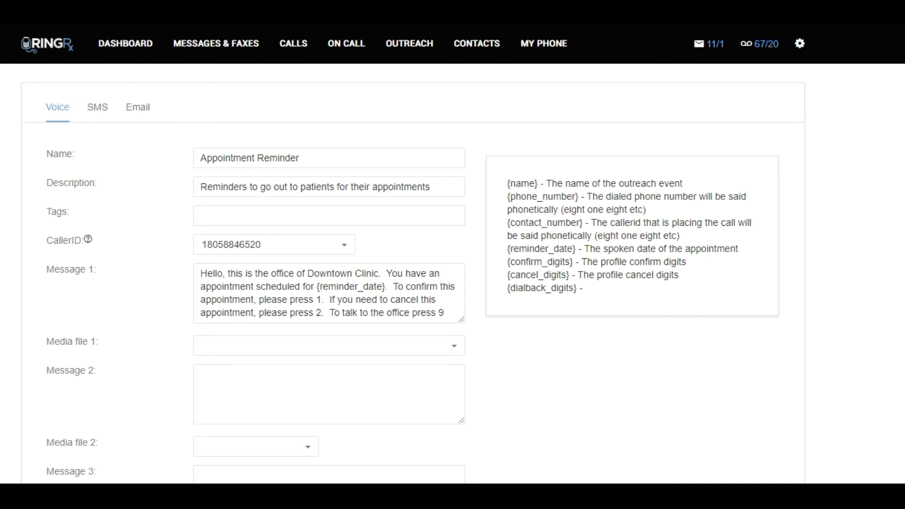
scroll(414, 276, up, 1)
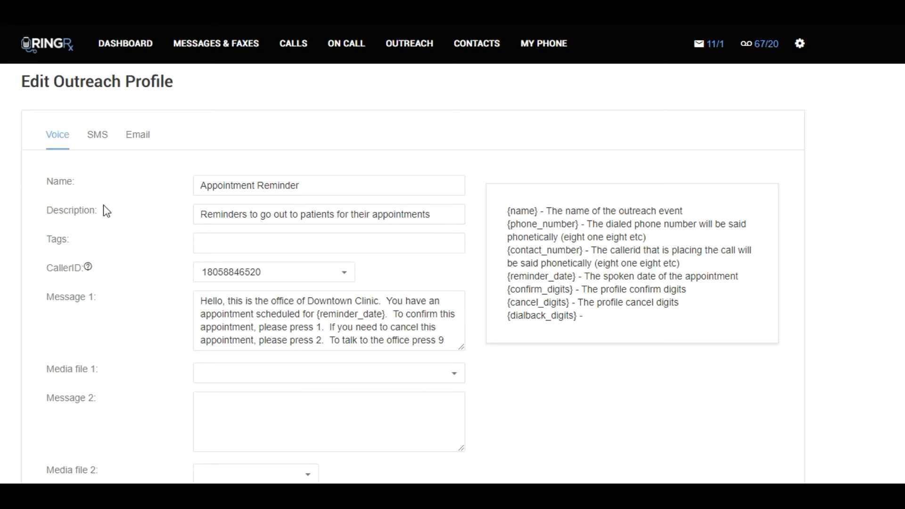
Examine the profile's name, description and the numbers available as caller ID.
click(314, 184)
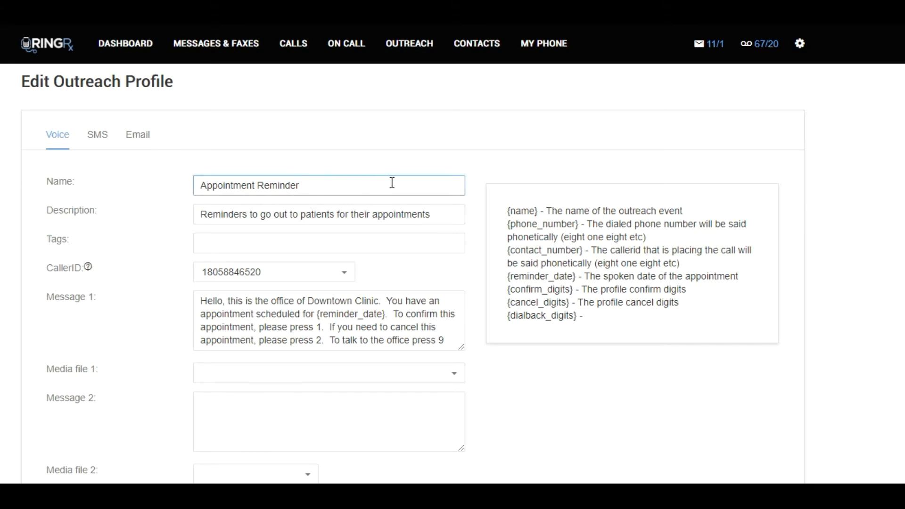
click(440, 214)
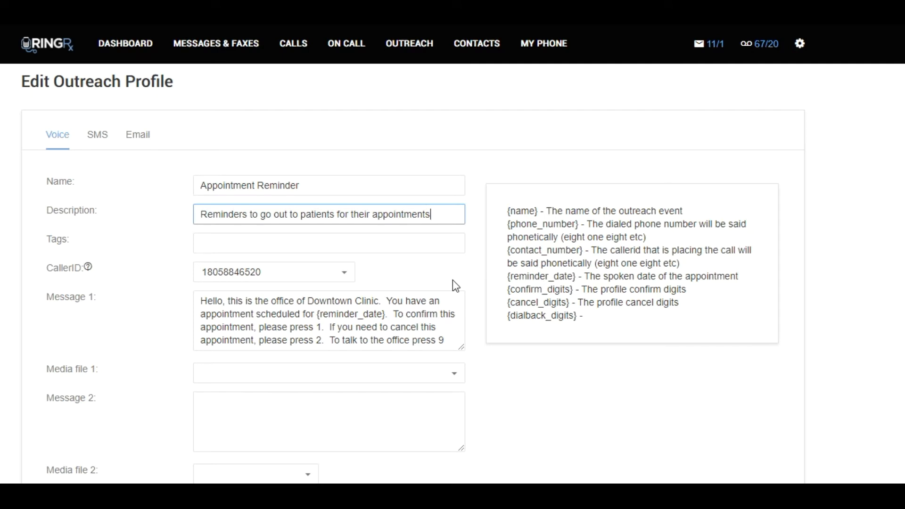
click(341, 278)
click(341, 281)
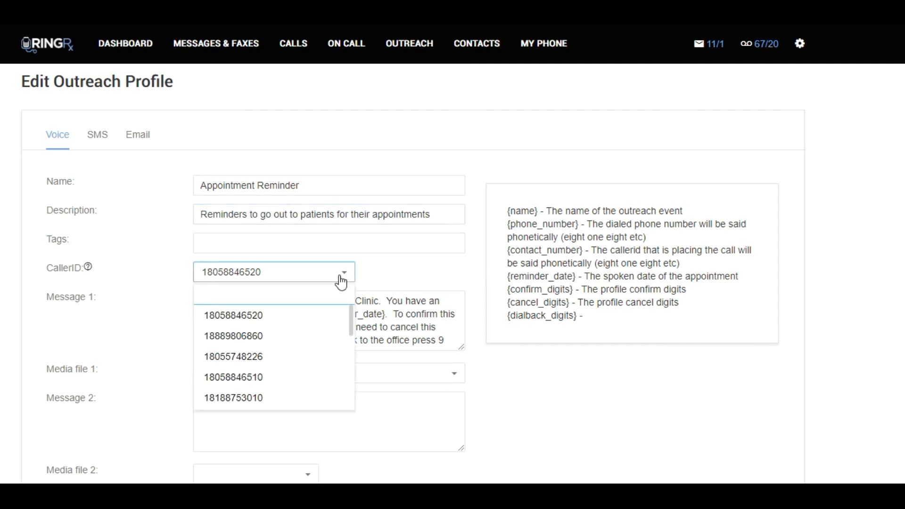
click(341, 282)
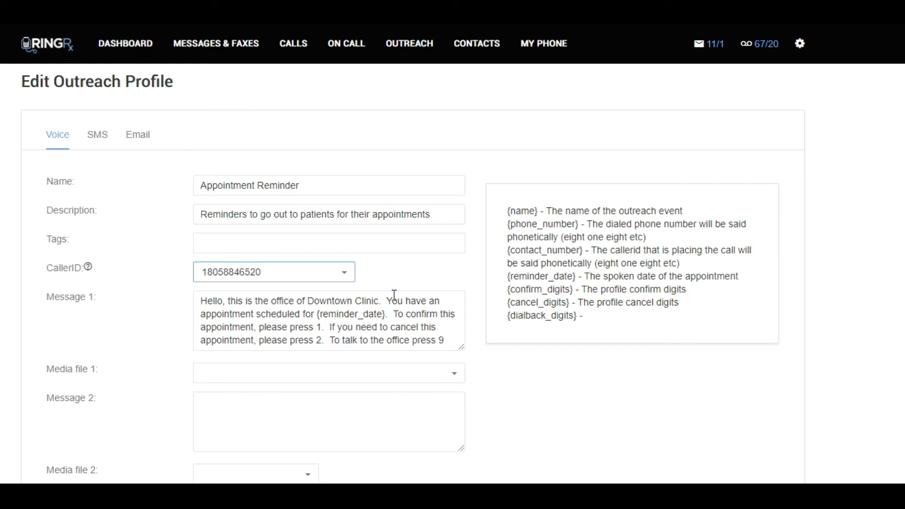
Enlarge the Message 1 box and examine its text, the {reminder_date} placeholder and the list of available placeholders.
click(201, 300)
drag(462, 348, 463, 394)
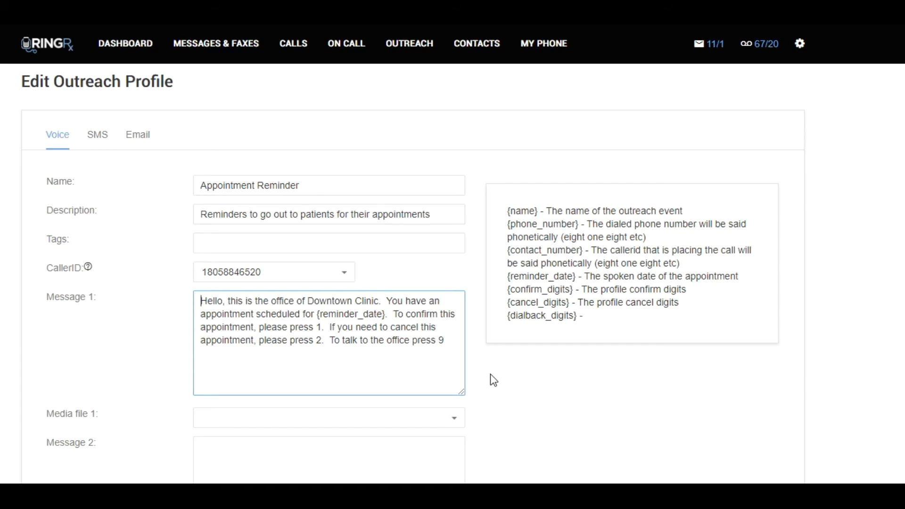
scroll(490, 374, down, 2)
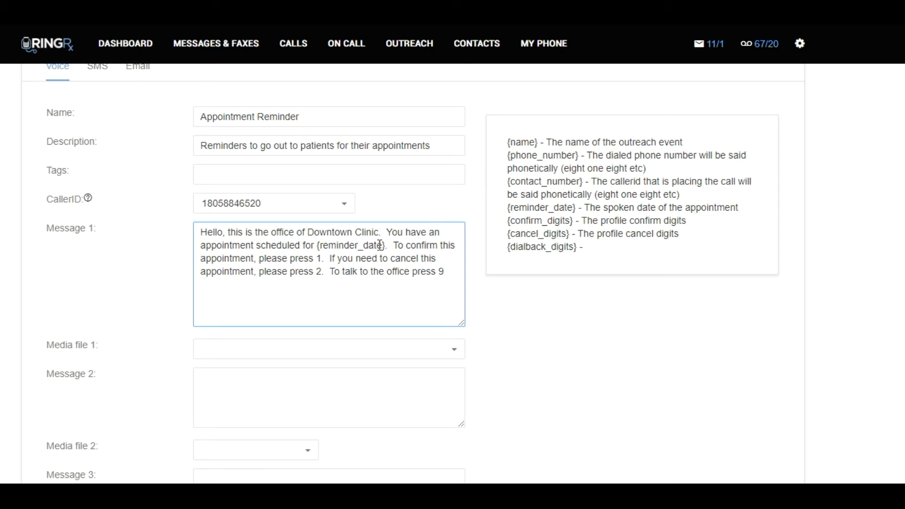
drag(317, 244, 386, 247)
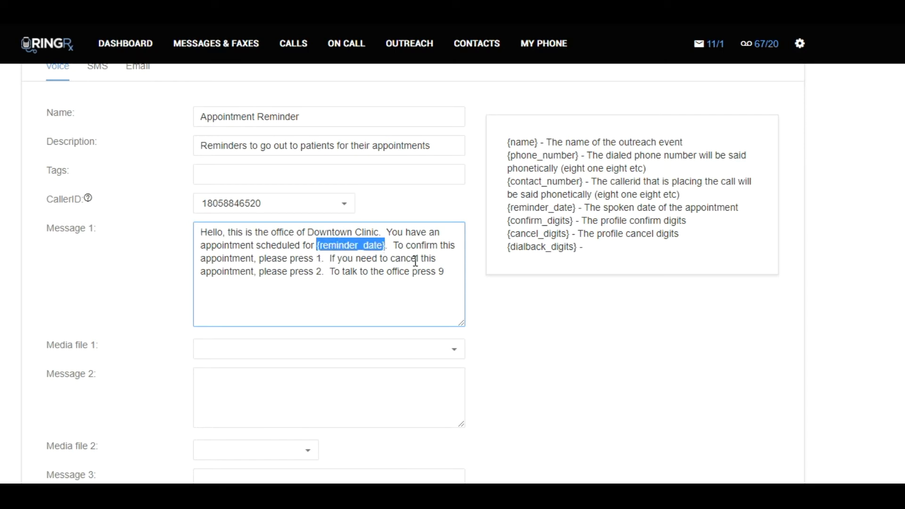
click(446, 271)
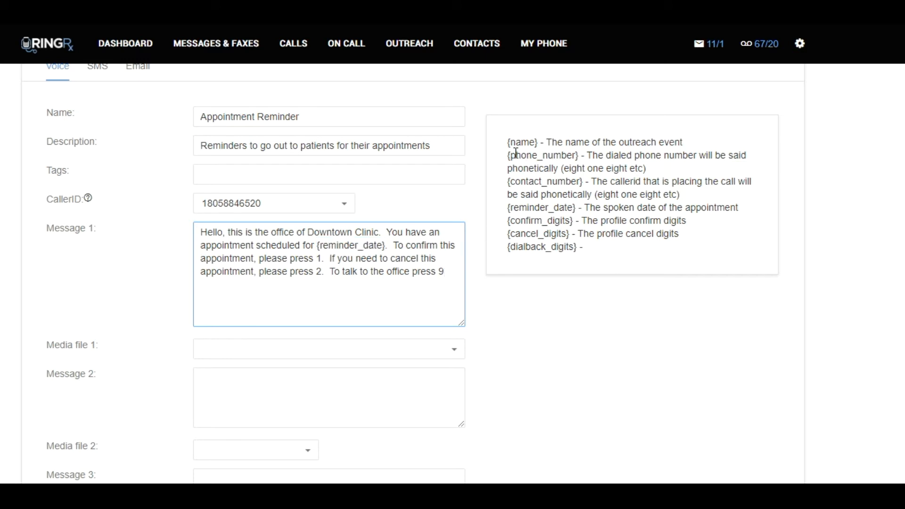
drag(507, 142, 542, 143)
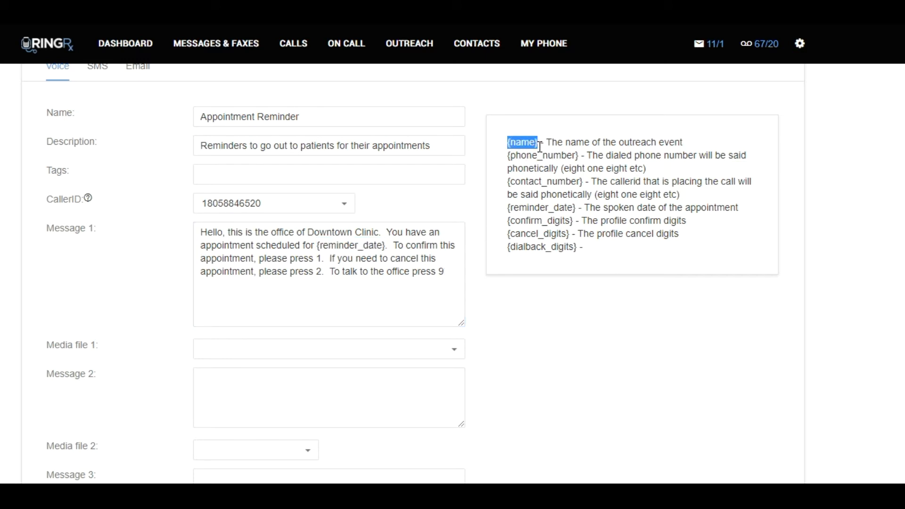
click(549, 196)
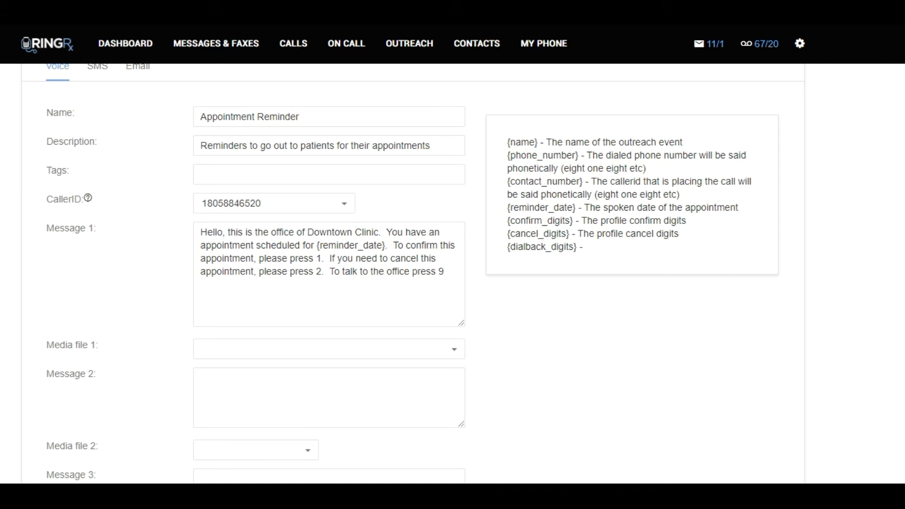
scroll(278, 284, down, 2)
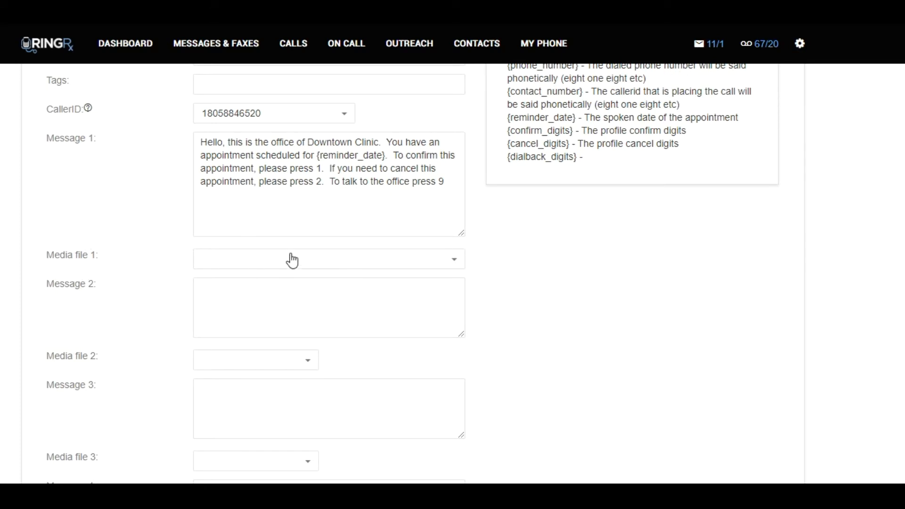
Look through the recordings available for Media file 1 and the remaining message and media fields.
click(447, 266)
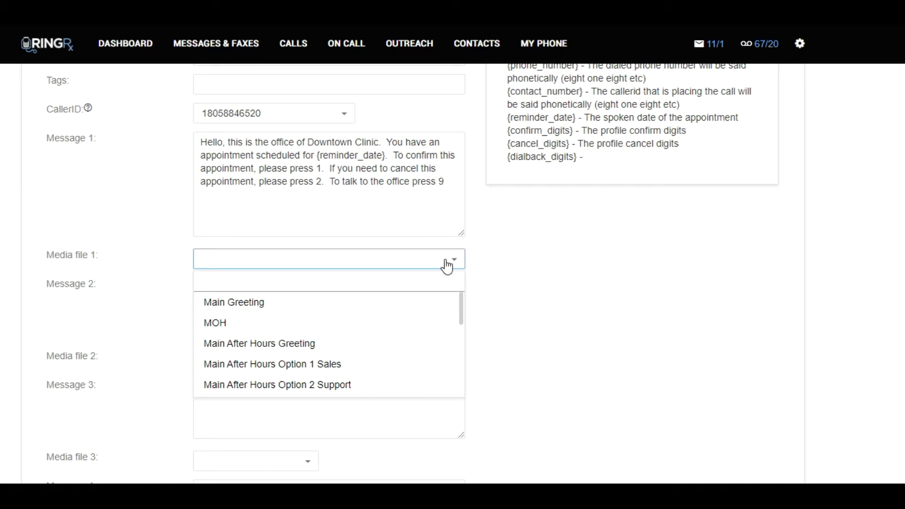
drag(460, 310, 457, 268)
click(457, 267)
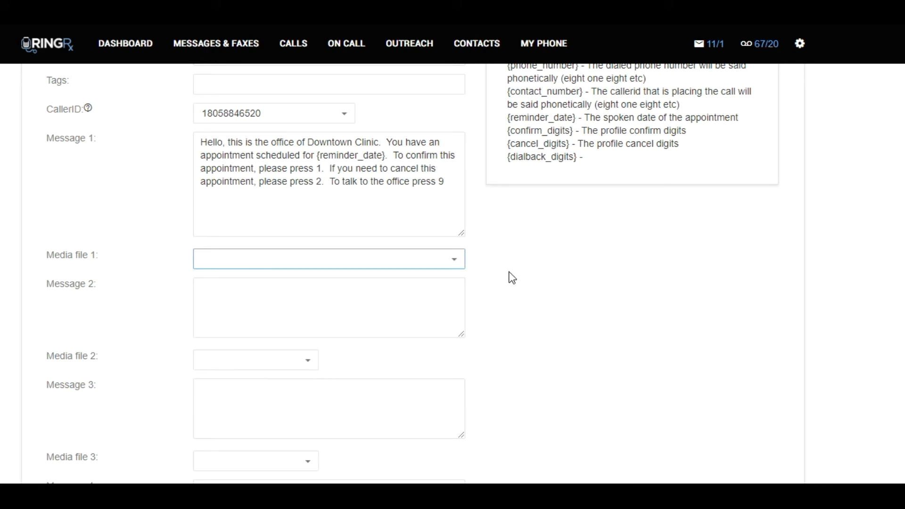
scroll(513, 278, down, 4)
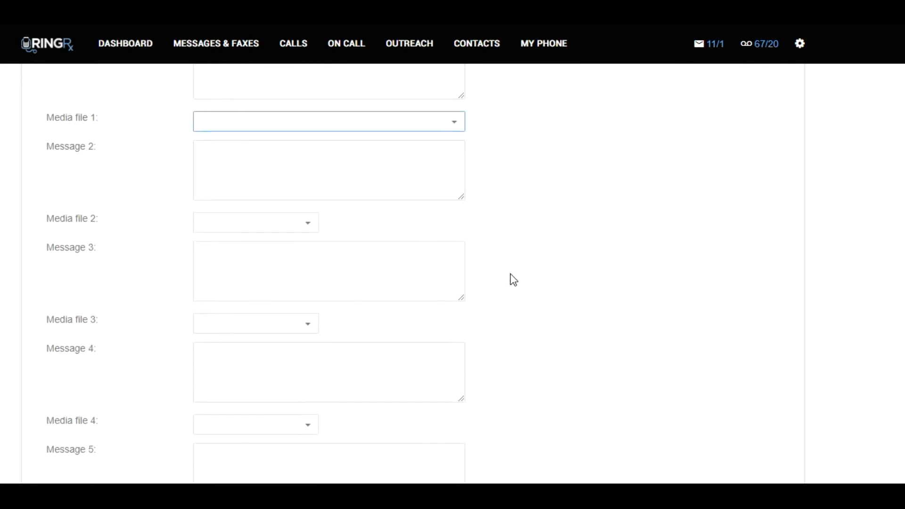
scroll(513, 280, down, 2)
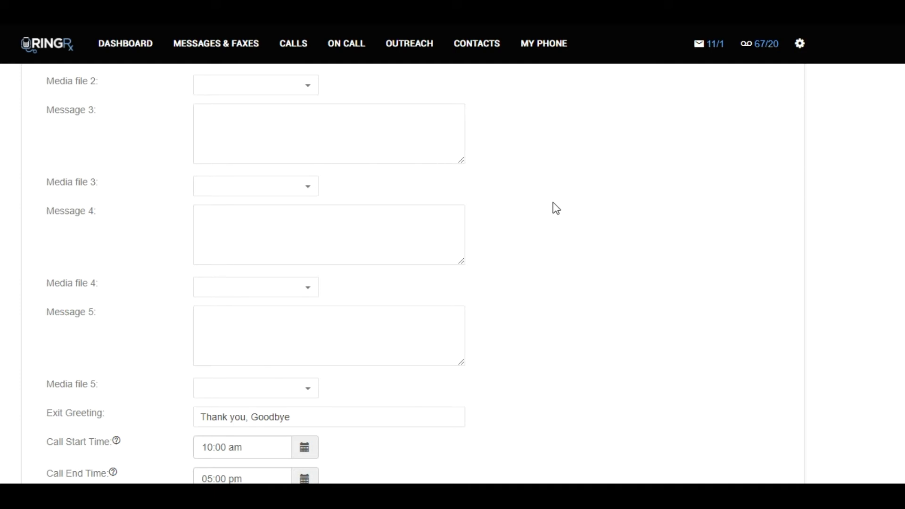
scroll(557, 210, down, 2)
scroll(556, 210, down, 2)
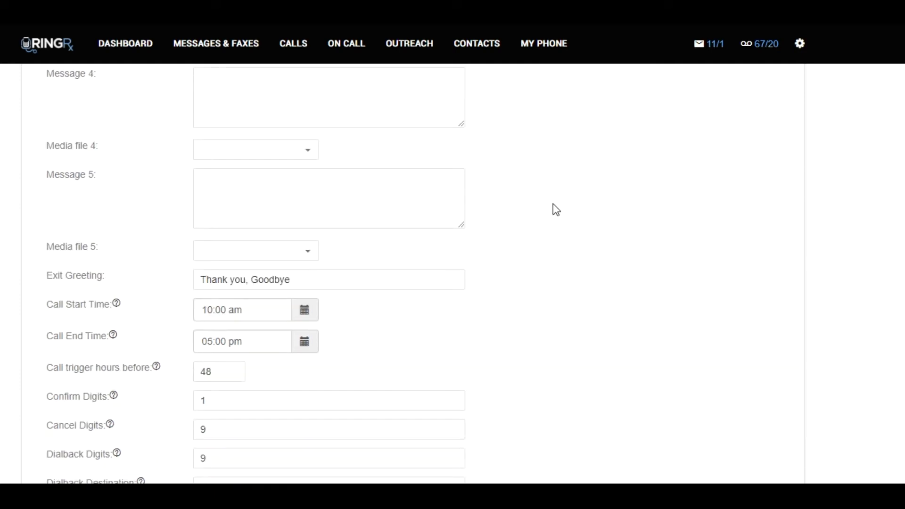
scroll(553, 205, down, 4)
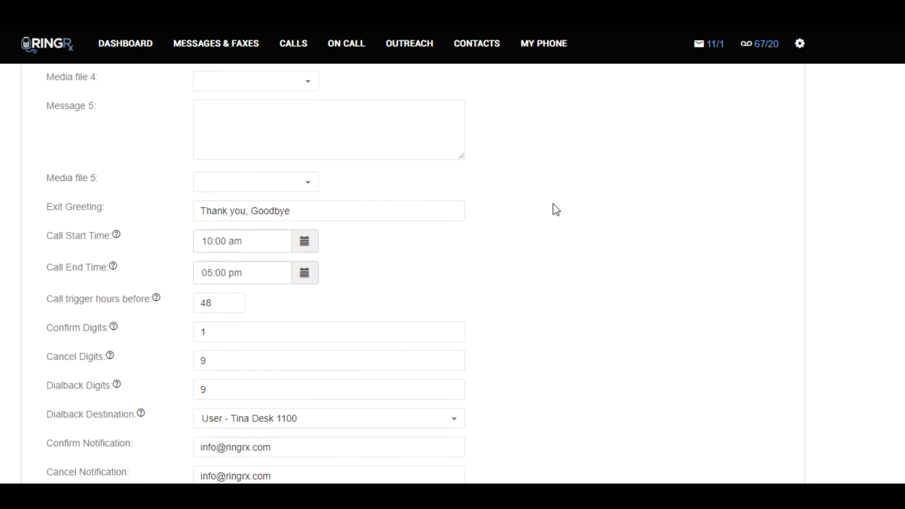
Examine the exit greeting, call end time, call trigger hours and confirm digits of the reminder call.
click(354, 142)
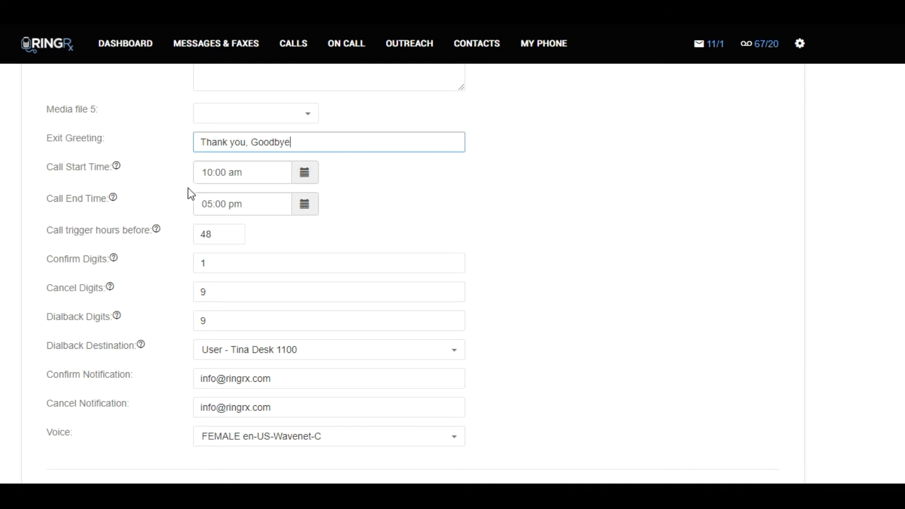
click(255, 208)
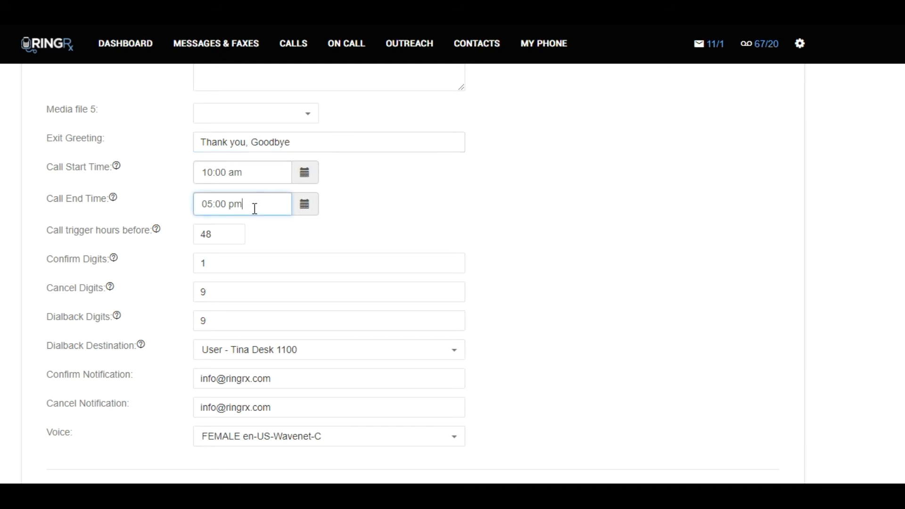
click(235, 237)
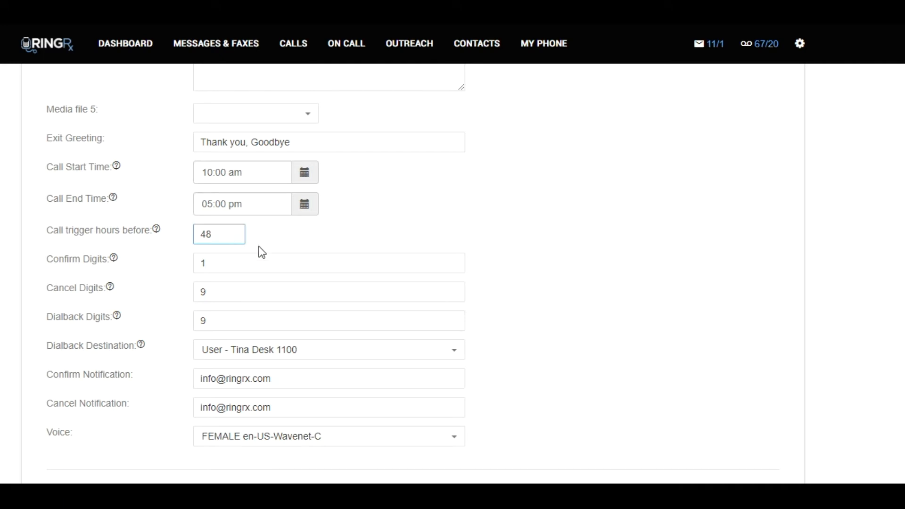
click(254, 260)
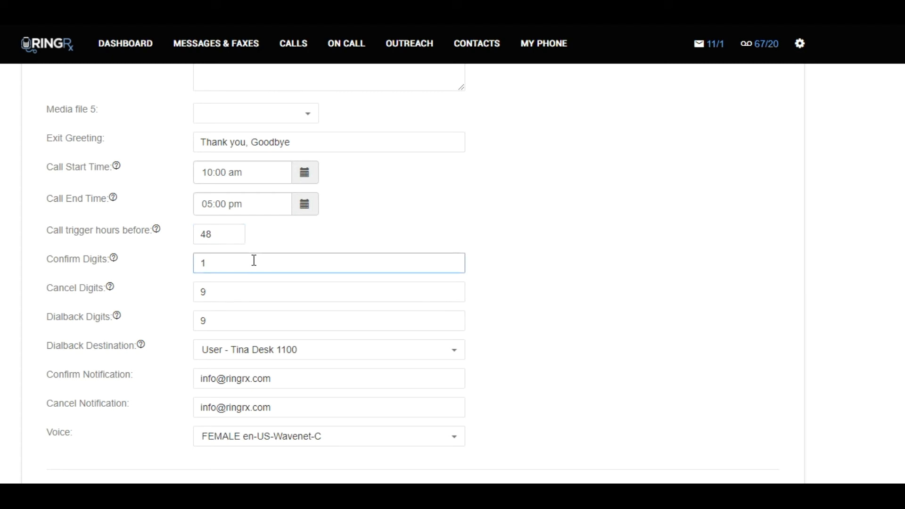
click(233, 238)
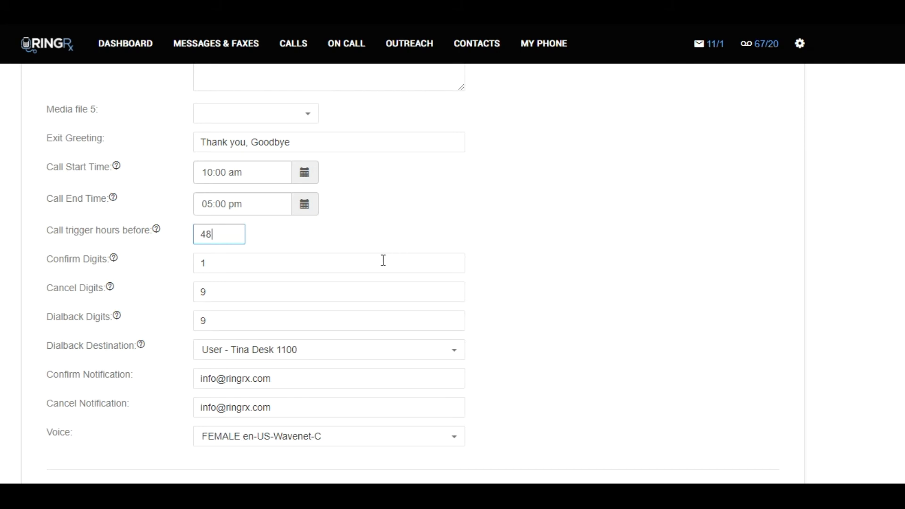
Try 5 as the confirm digit and restore it to 1.
click(283, 263)
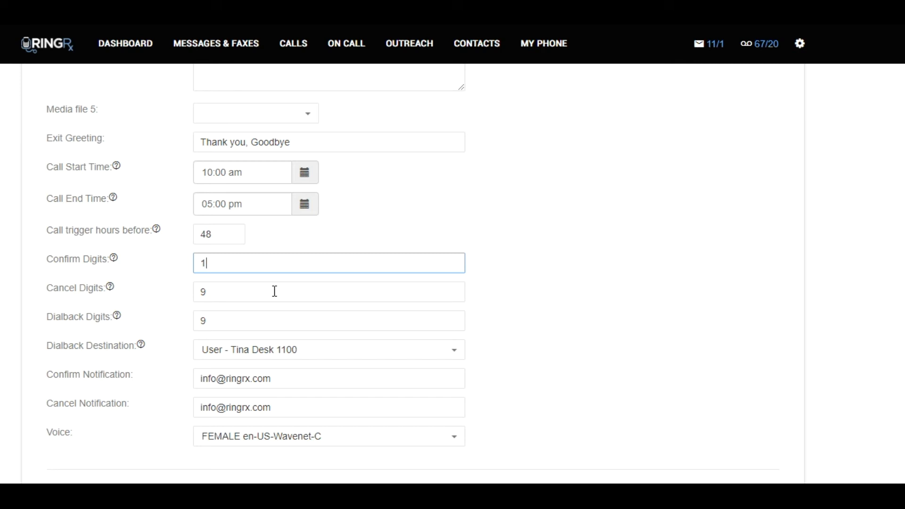
key(BackSpace)
text(5)
key(BackSpace)
text(1)
click(274, 290)
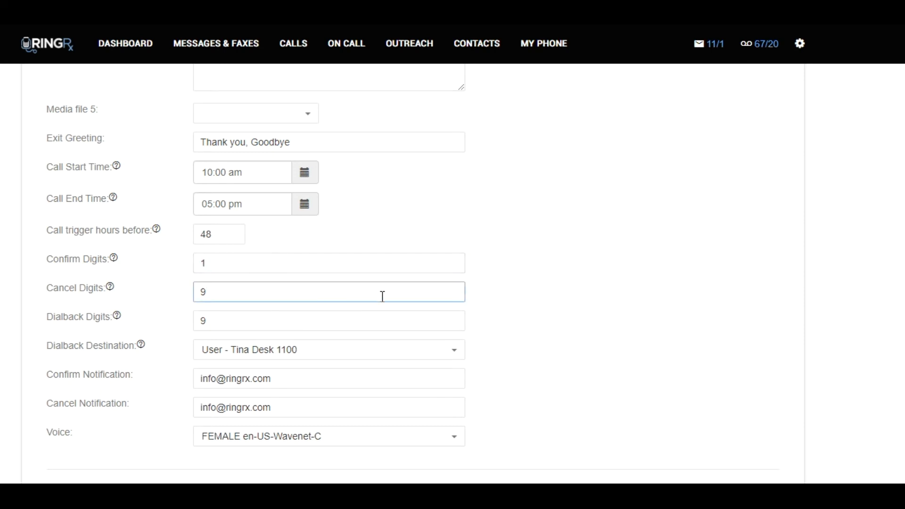
Try 5 as the dialback digit and restore it to 9.
click(314, 323)
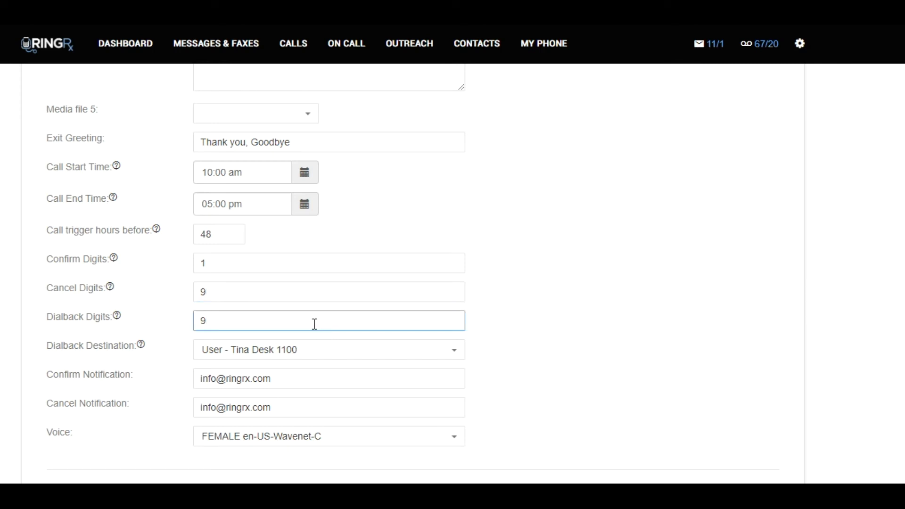
key(BackSpace)
text(5)
key(BackSpace)
text(9)
Set the cancel digits to 5.
double_click(201, 294)
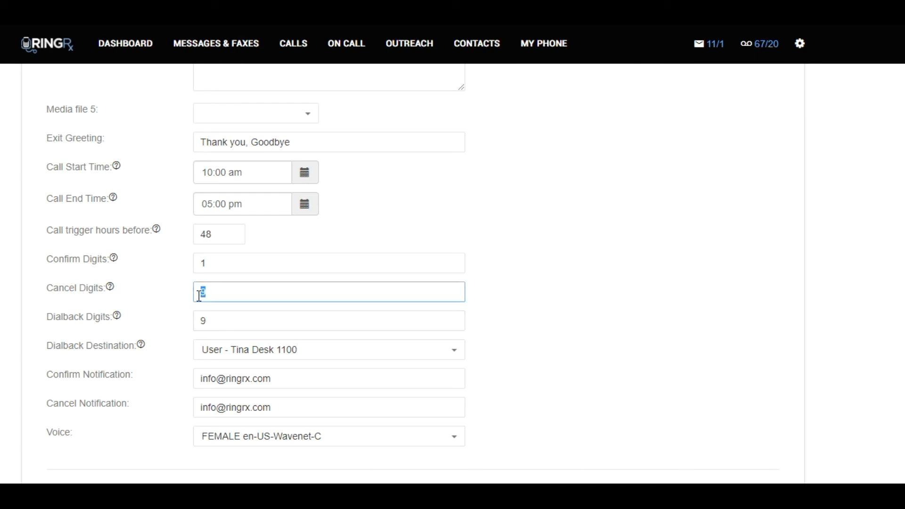
text(5)
scroll(669, 412, down, 1)
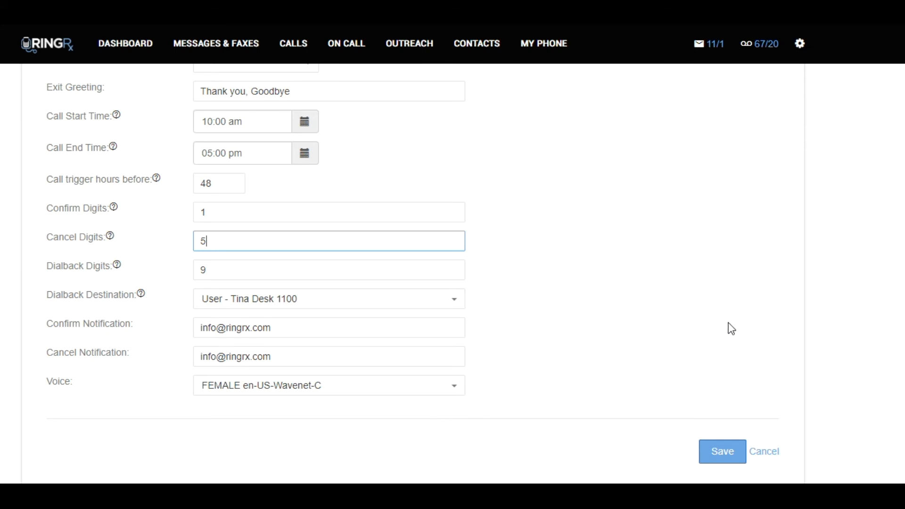
Review the voice settings from the profile name and Message 1 down to the notification and voice fields.
scroll(678, 329, up, 5)
scroll(673, 329, up, 5)
scroll(671, 329, down, 10)
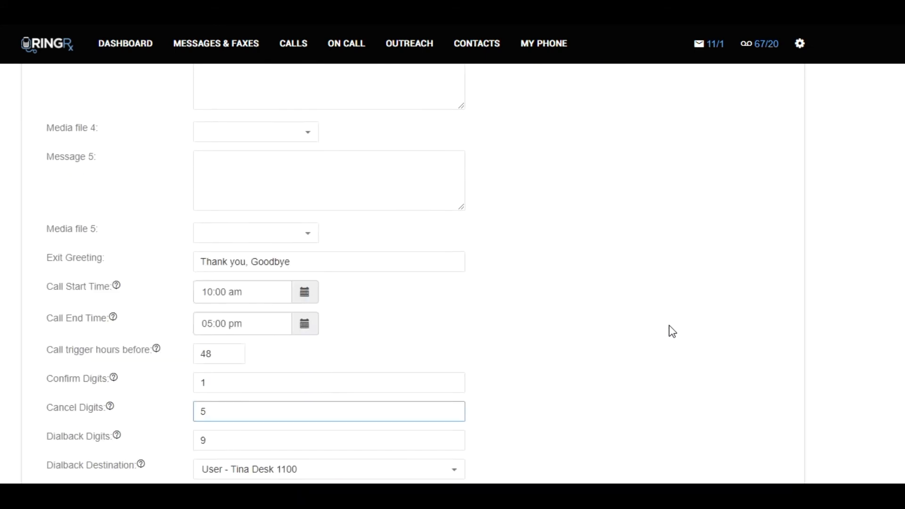
scroll(670, 332, up, 15)
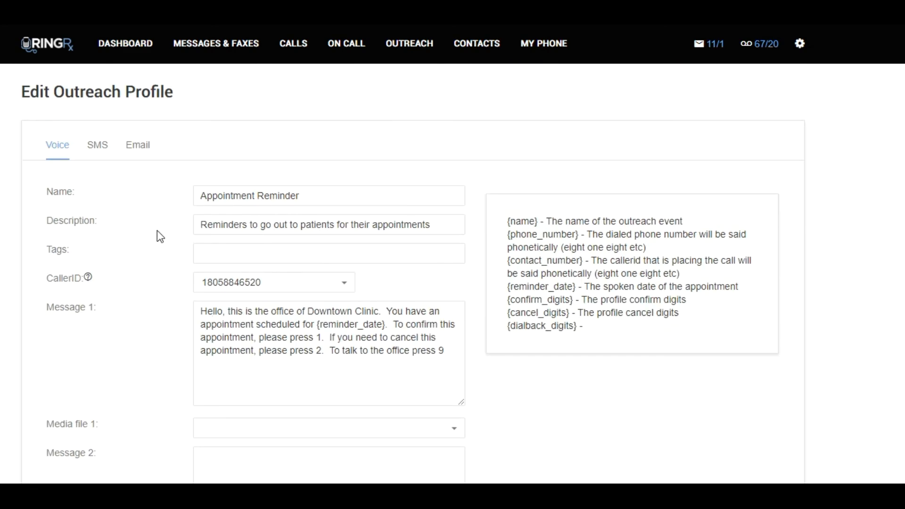
scroll(156, 235, down, 10)
scroll(156, 241, down, 3)
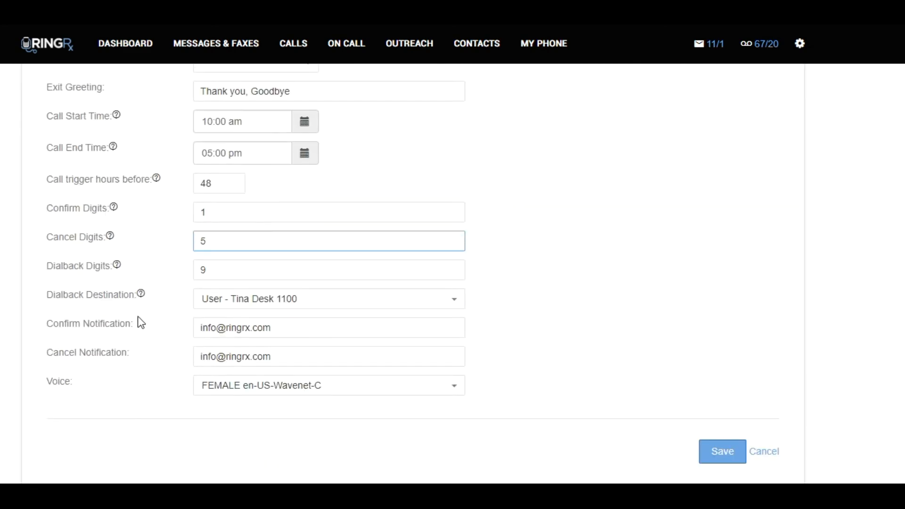
Examine the available voice options for the profile's calls, leaving the list without choosing another voice.
click(278, 399)
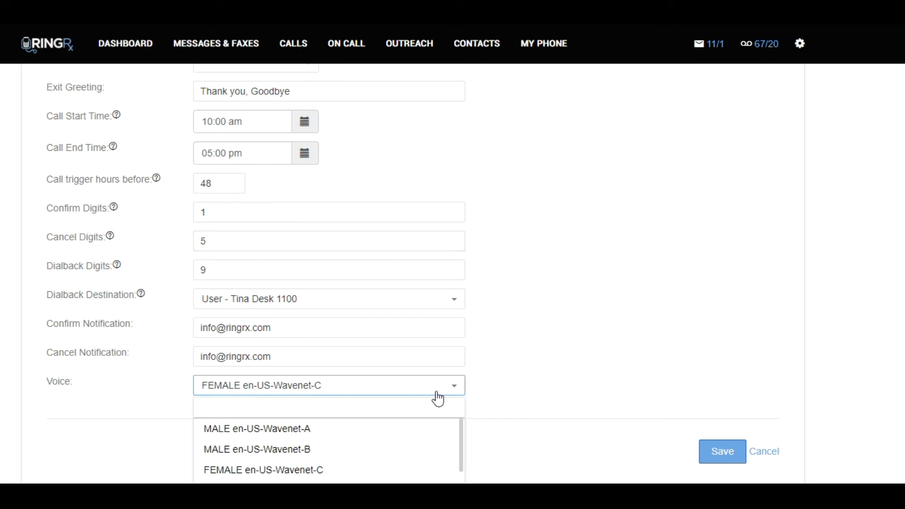
drag(462, 434, 459, 395)
click(456, 386)
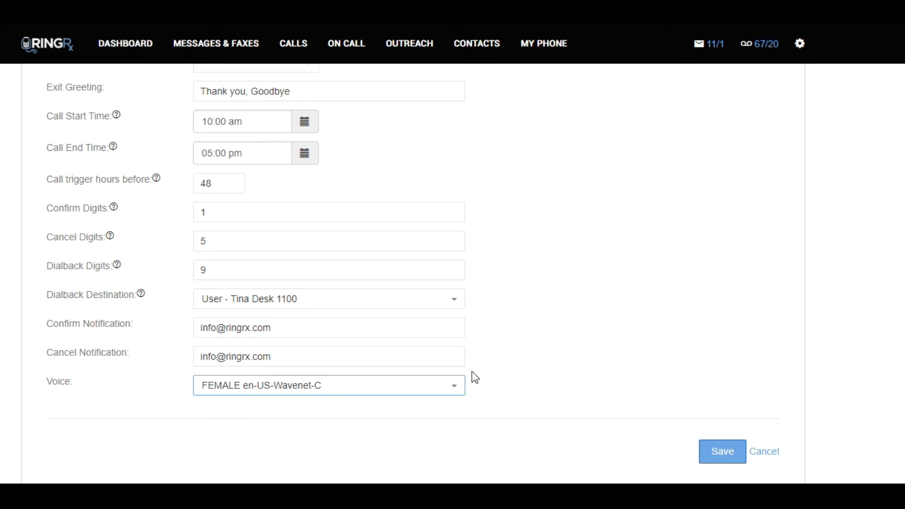
Review the profile's SMS settings, including the message text and its reminder_date placeholder, send times, reply window, and confirm and cancel texts.
scroll(476, 366, up, 10)
scroll(462, 313, up, 5)
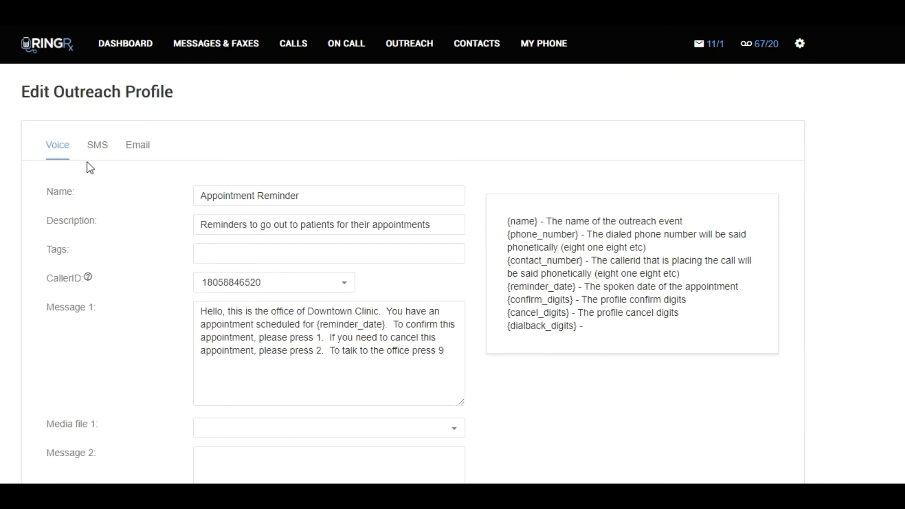
click(95, 150)
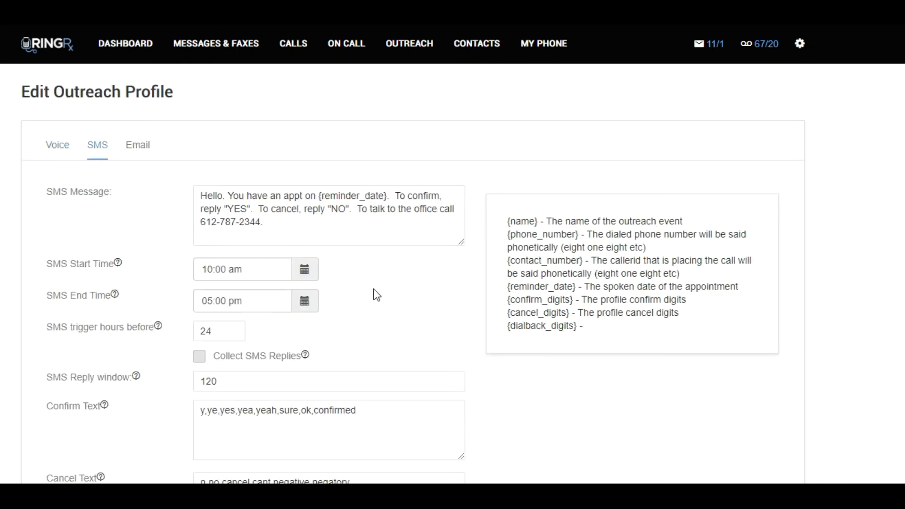
scroll(462, 294, down, 2)
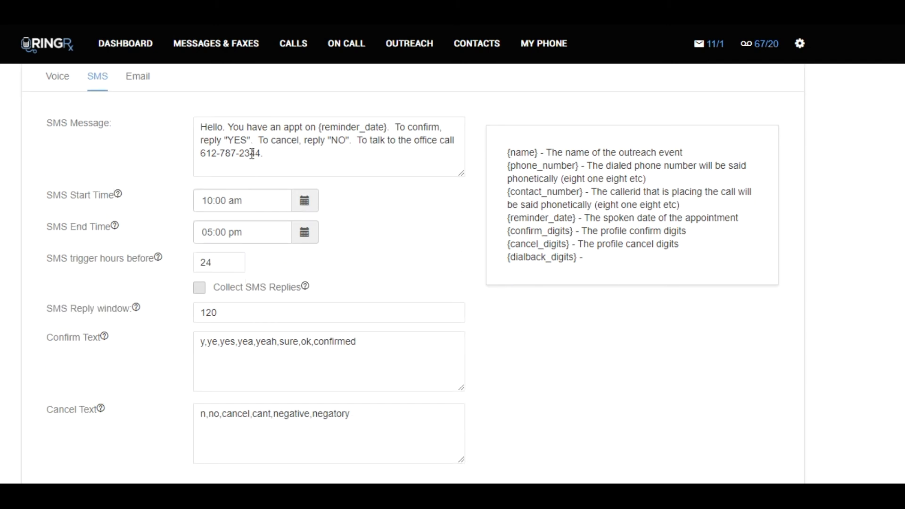
drag(202, 126, 287, 153)
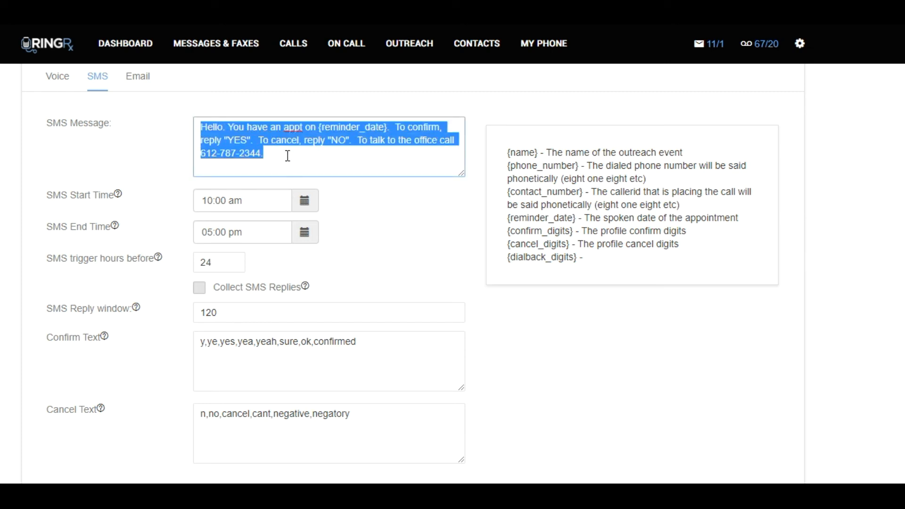
click(373, 158)
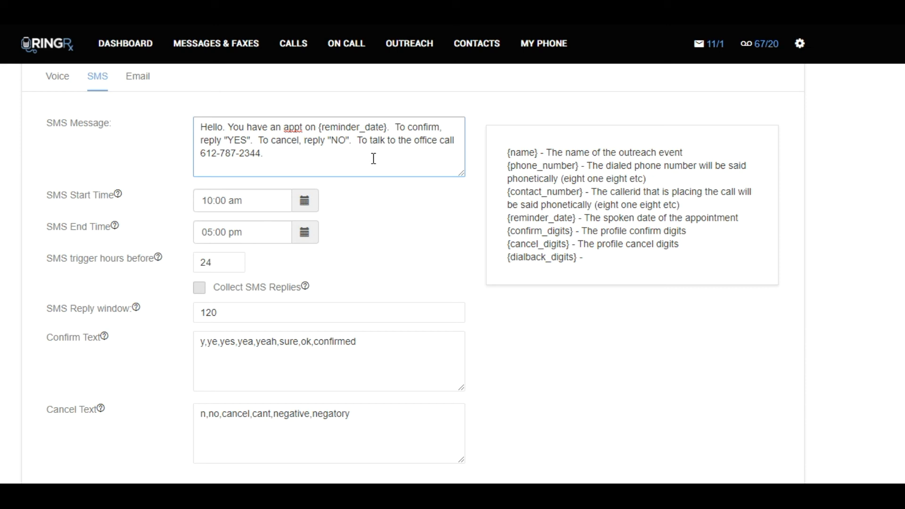
drag(319, 126, 388, 127)
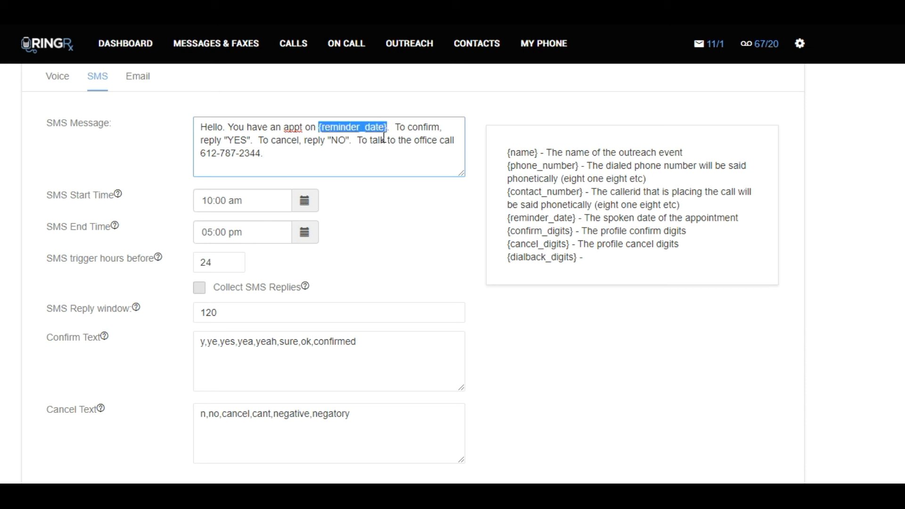
click(372, 149)
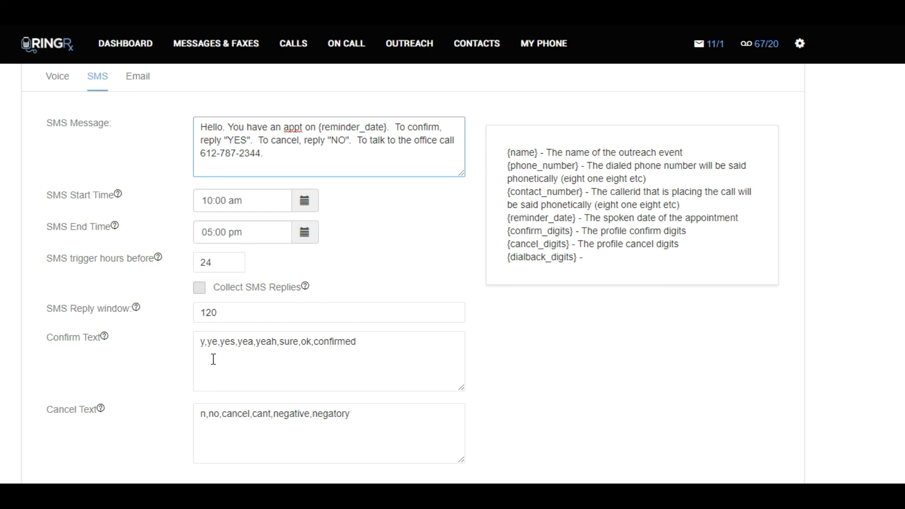
scroll(459, 328, down, 1)
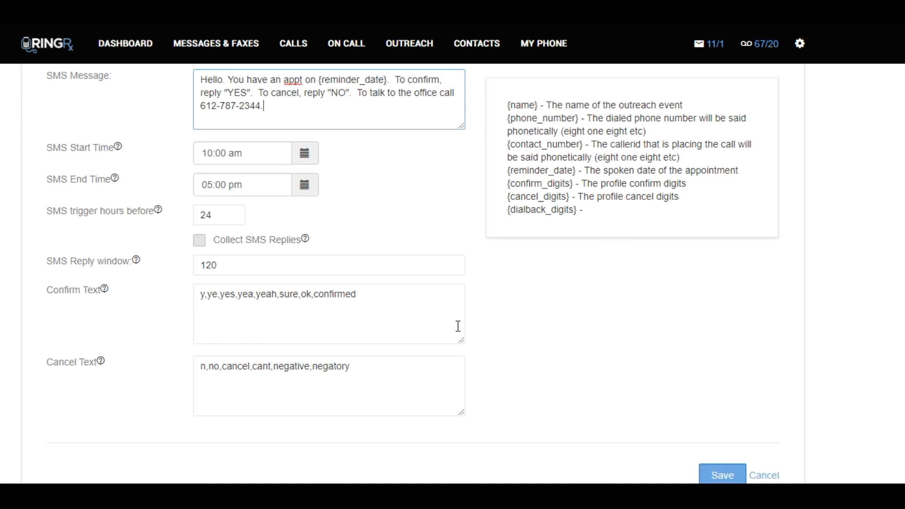
Review the profile's email settings, including the send times, trigger hours, reply-to, subject and full text body.
scroll(456, 324, up, 2)
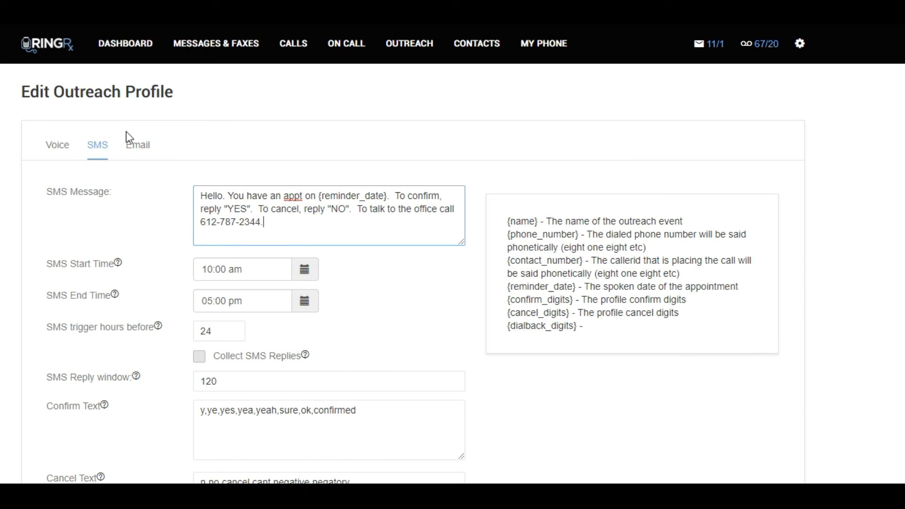
click(136, 150)
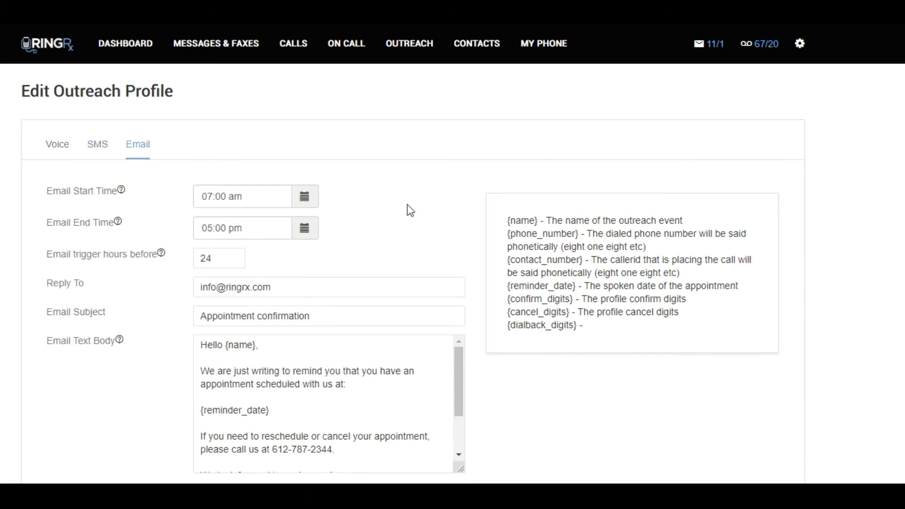
scroll(406, 210, down, 1)
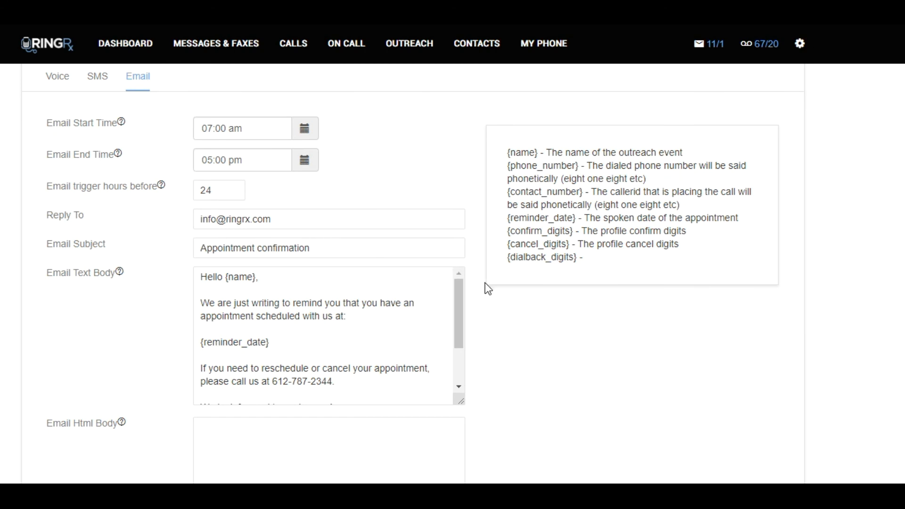
scroll(397, 289, down, 2)
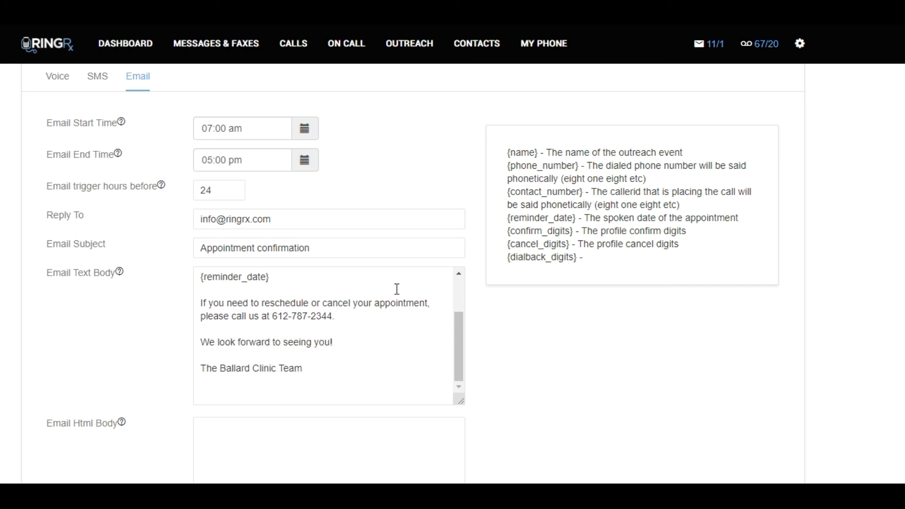
scroll(394, 300, up, 2)
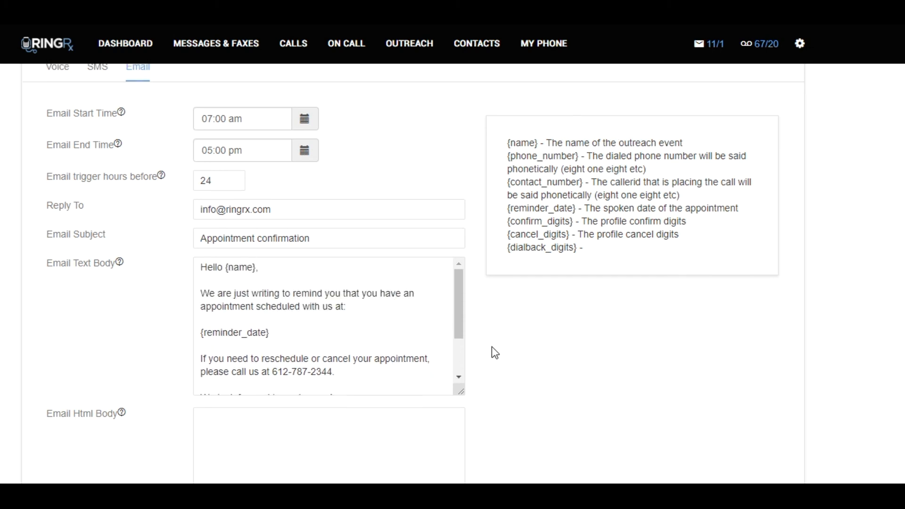
Enlarge the Email Text Body box, save the outreach profile and dismiss the notification.
scroll(490, 349, down, 1)
drag(468, 375, 464, 398)
scroll(542, 373, down, 3)
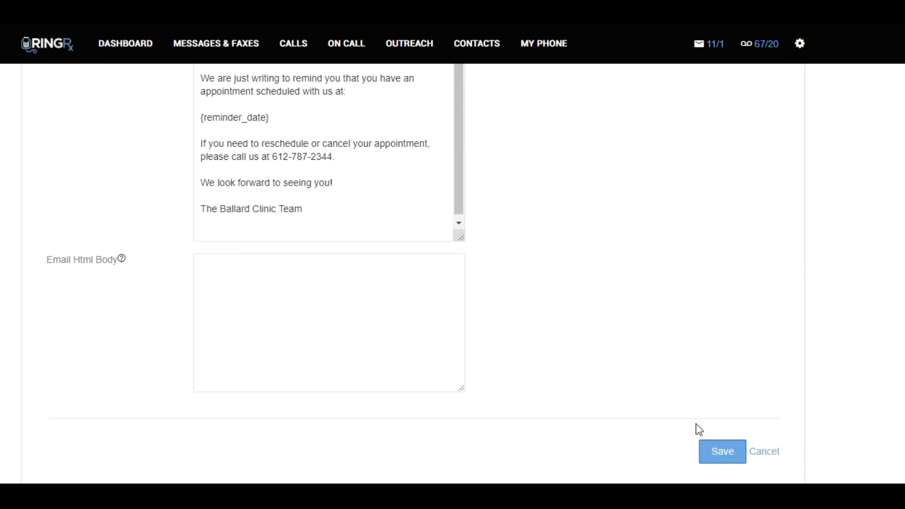
click(720, 452)
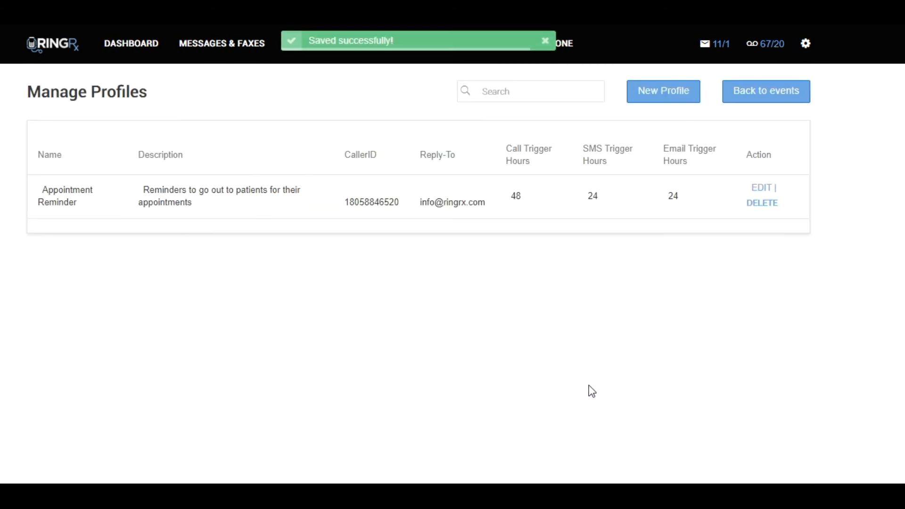
click(546, 43)
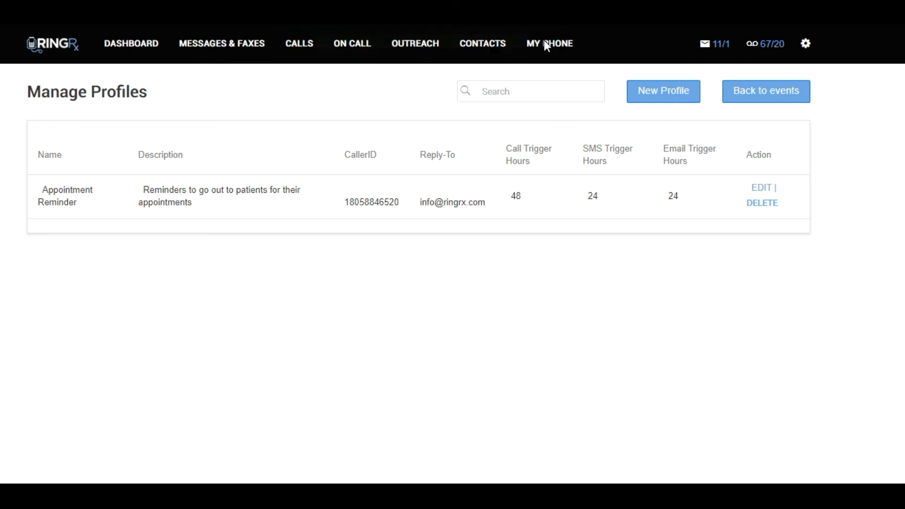
Start a new outreach event, enter the patient's full name and assign the Appointment Reminder profile.
click(423, 53)
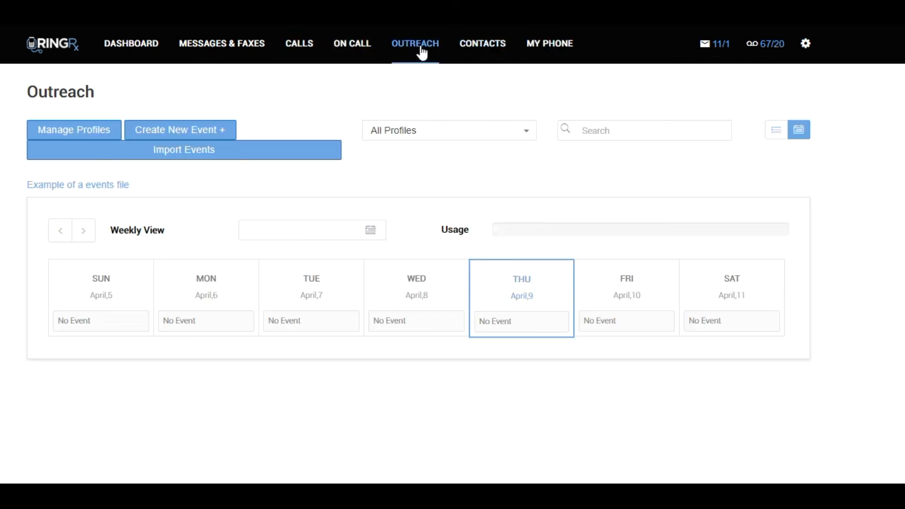
click(203, 135)
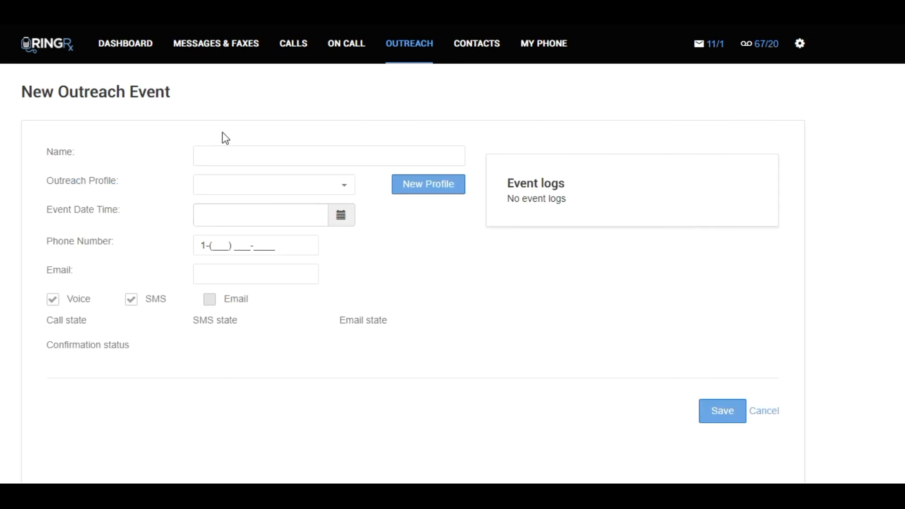
click(257, 155)
text(John Sm)
key(Tab)
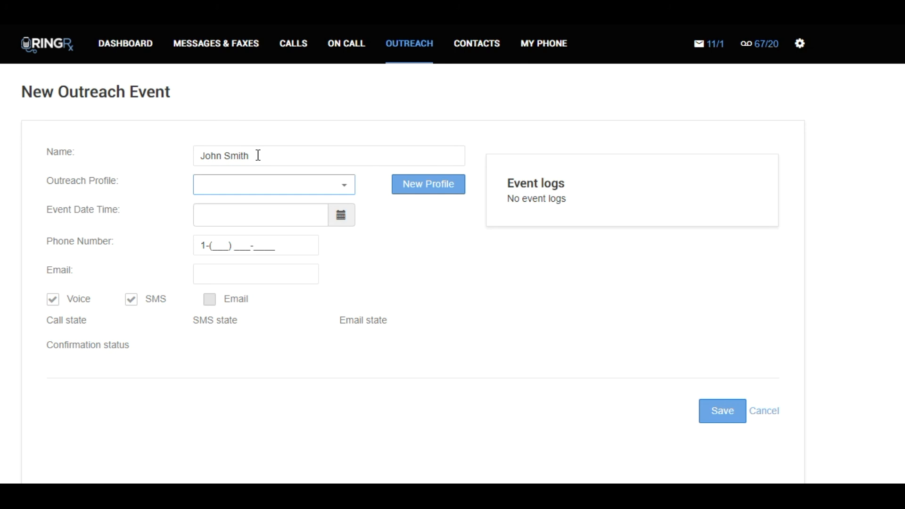
click(258, 190)
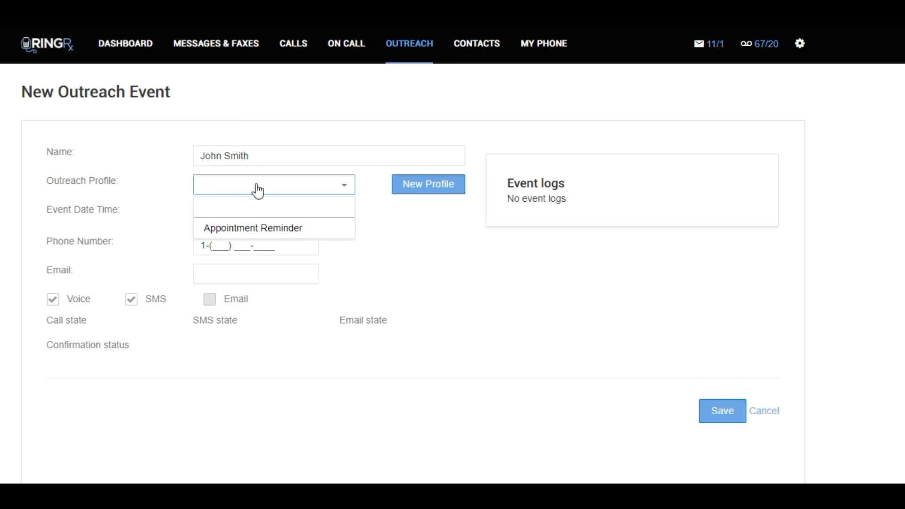
click(255, 229)
Set the event date and time to 04/15/2020 12:12 PM.
click(253, 219)
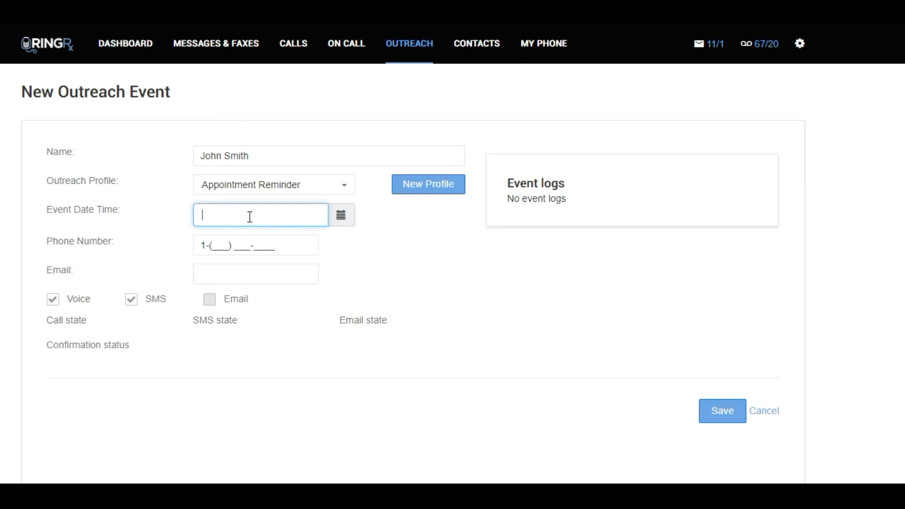
click(340, 220)
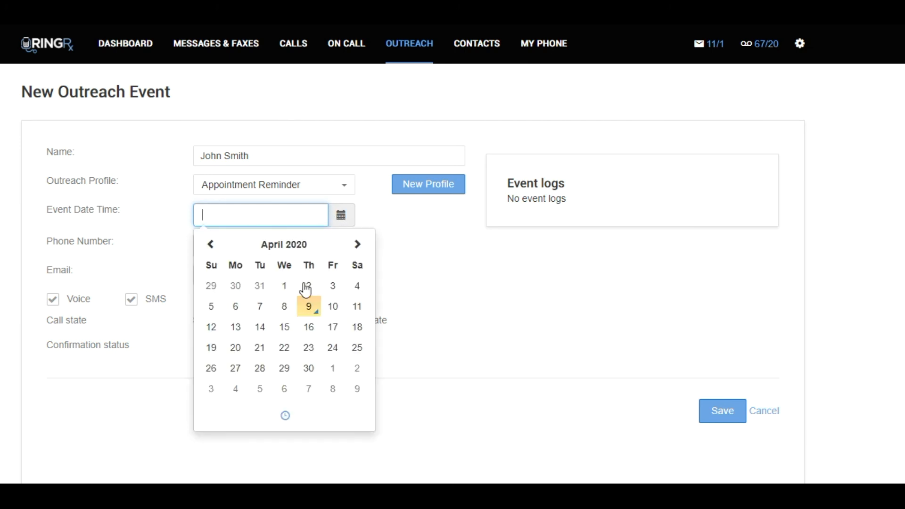
click(284, 327)
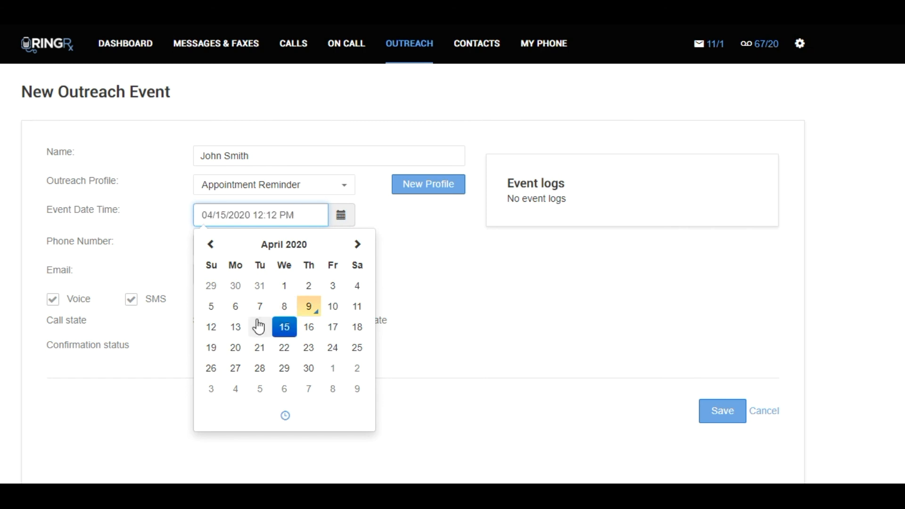
click(390, 311)
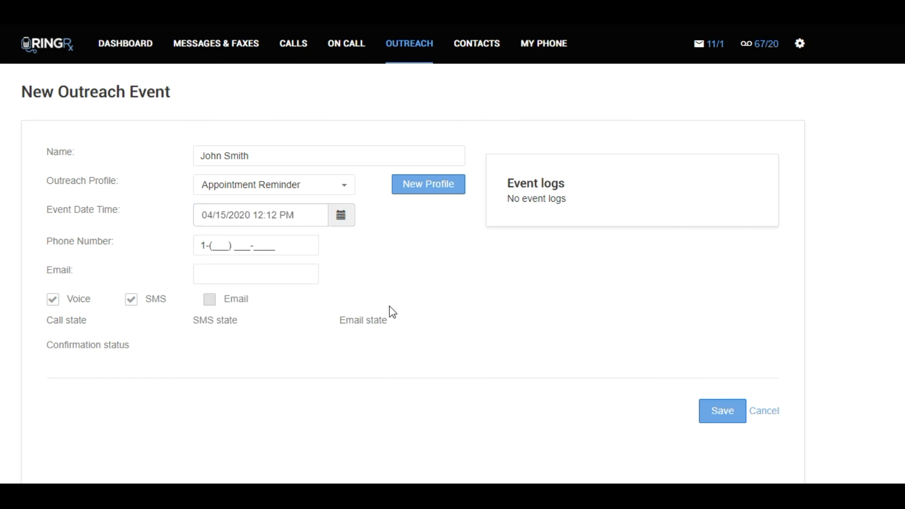
Enter the patient's phone number and save the new outreach event.
click(216, 247)
text(805) 555-1212)
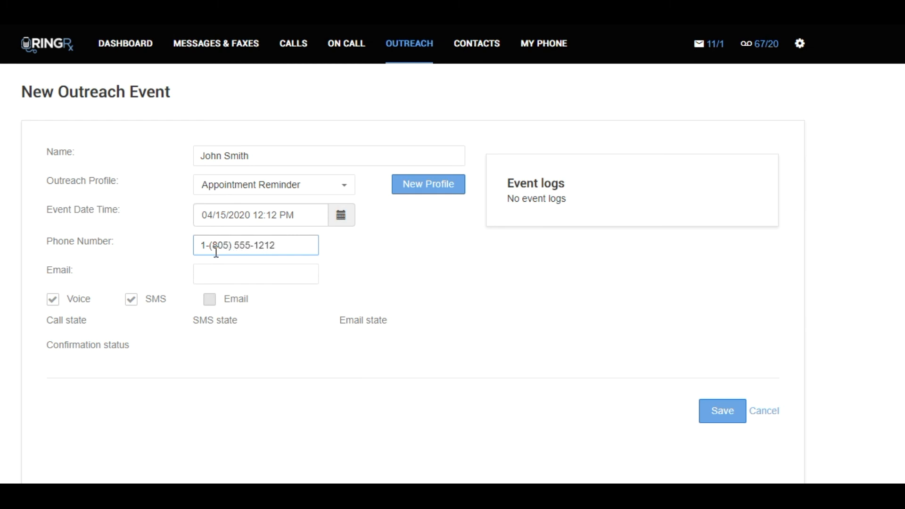
click(720, 417)
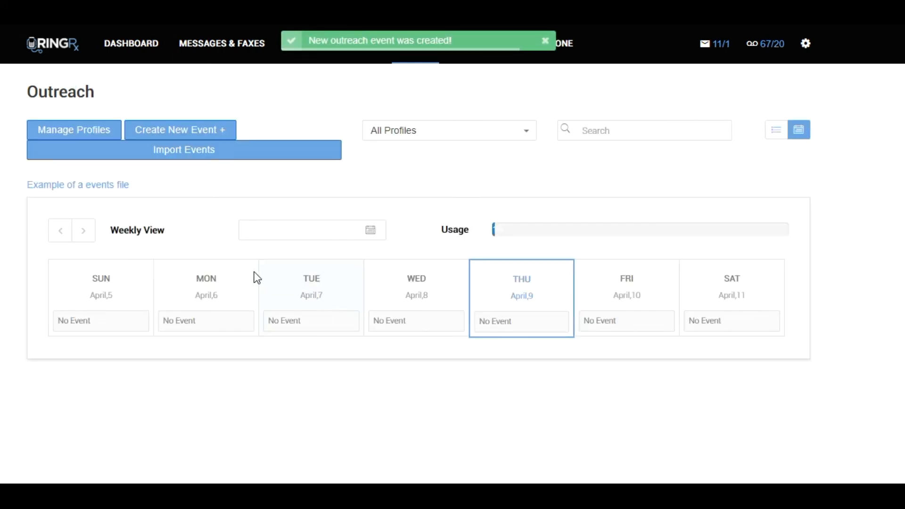
Show the following week in the outreach calendar and open the new April 15 event.
click(85, 233)
click(404, 349)
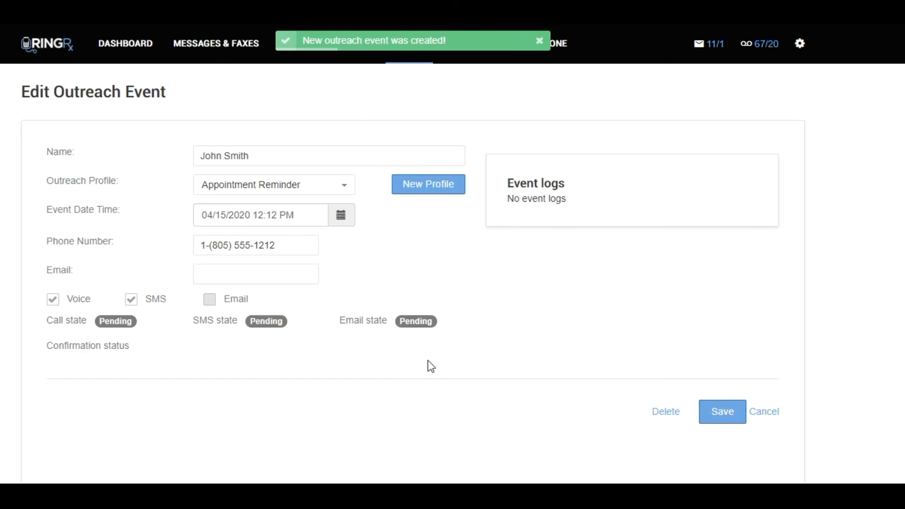